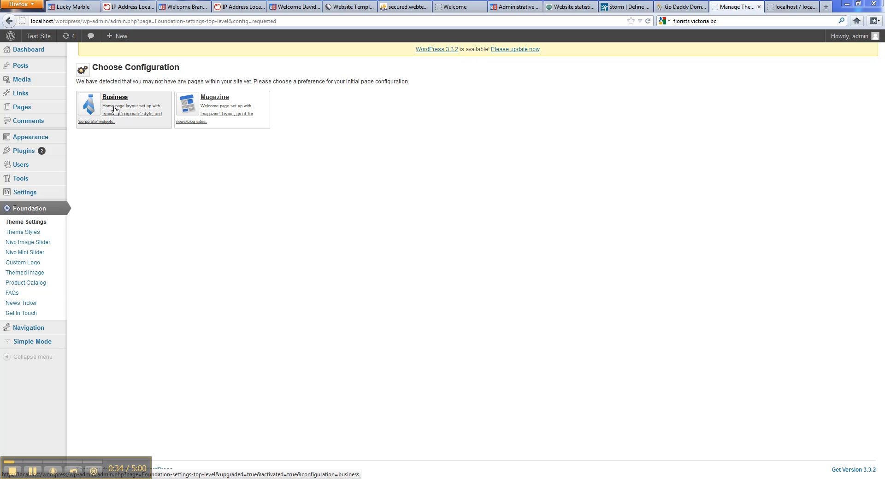
Step: Apply the Business configuration as the initial page setup and open the Home page for editing
{"action": "left_click", "coordinate": [115, 110]}
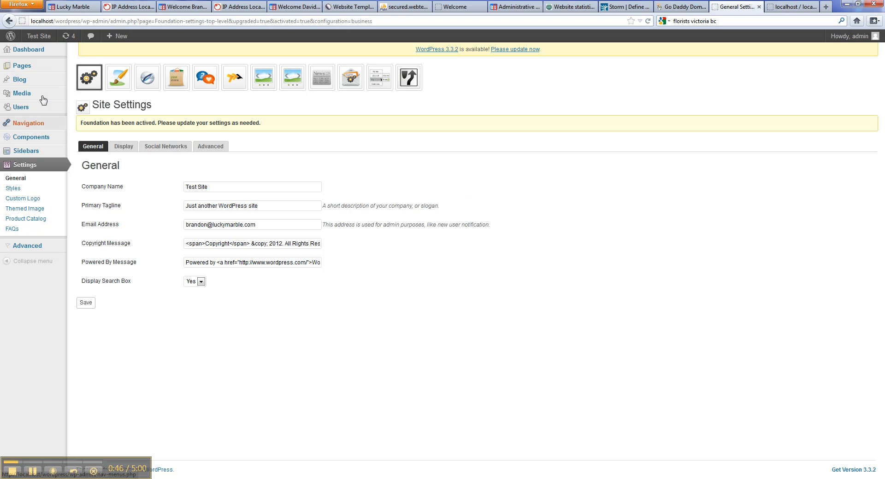
{"action": "mouse_move", "coordinate": [27, 66]}
{"action": "left_click", "coordinate": [100, 69]}
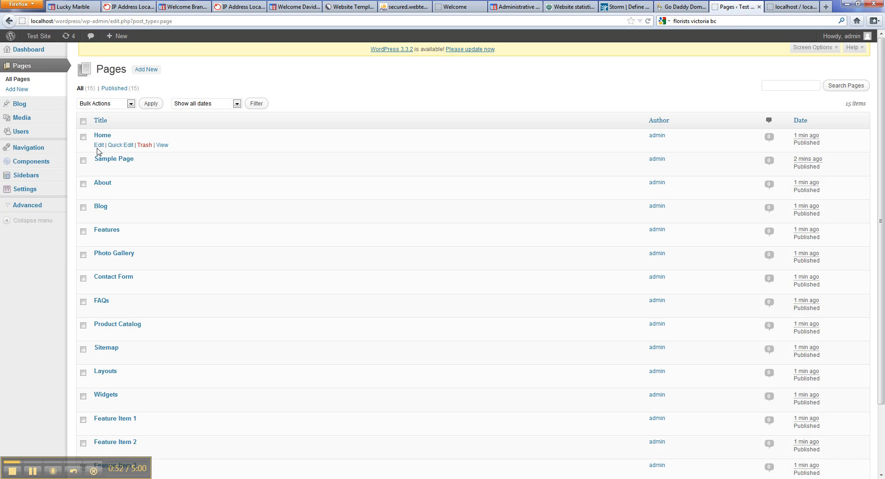
{"action": "left_click", "coordinate": [98, 146]}
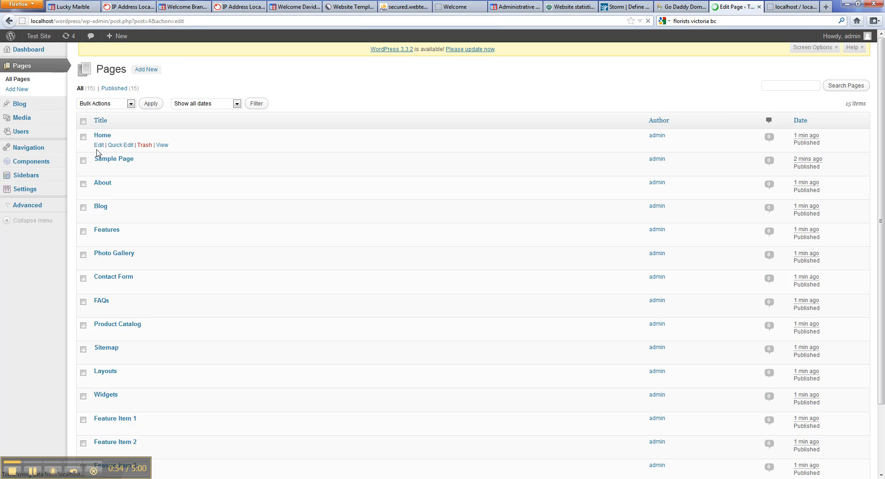
Step: Set the Home page's column layout to 2 Columns (Right)
{"action": "scroll", "coordinate": [636, 395], "scroll_direction": "down", "scroll_amount": 8}
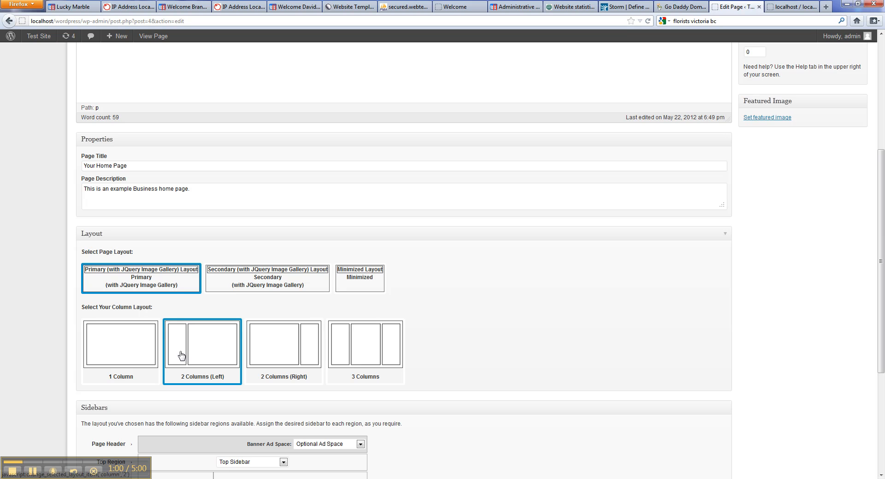
{"action": "left_click", "coordinate": [272, 339]}
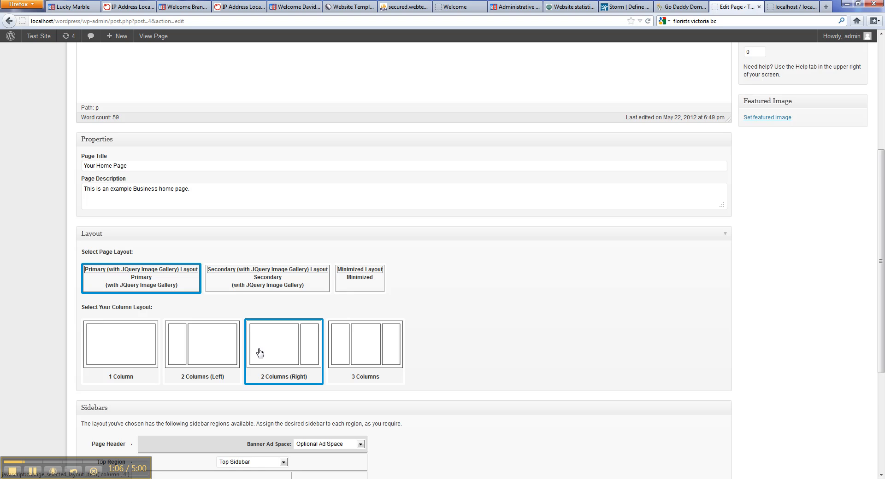
{"action": "scroll", "coordinate": [259, 353], "scroll_direction": "down", "scroll_amount": 2}
{"action": "left_click", "coordinate": [216, 302]}
{"action": "left_click", "coordinate": [246, 290]}
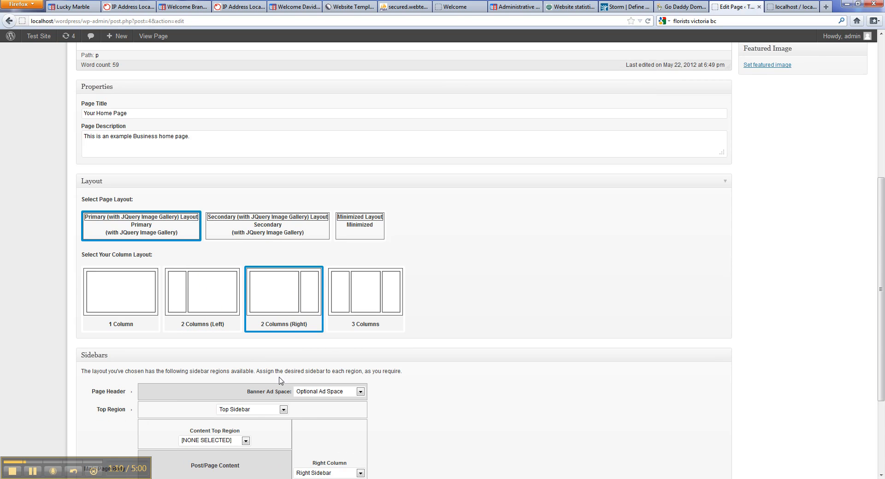
Step: Set the Home page's Content Bottom Region to [NONE SELECTED] and its Content Top Region to Content Top Sidebar
{"action": "scroll", "coordinate": [532, 387], "scroll_direction": "down", "scroll_amount": 4}
{"action": "scroll", "coordinate": [456, 387], "scroll_direction": "down", "scroll_amount": 1}
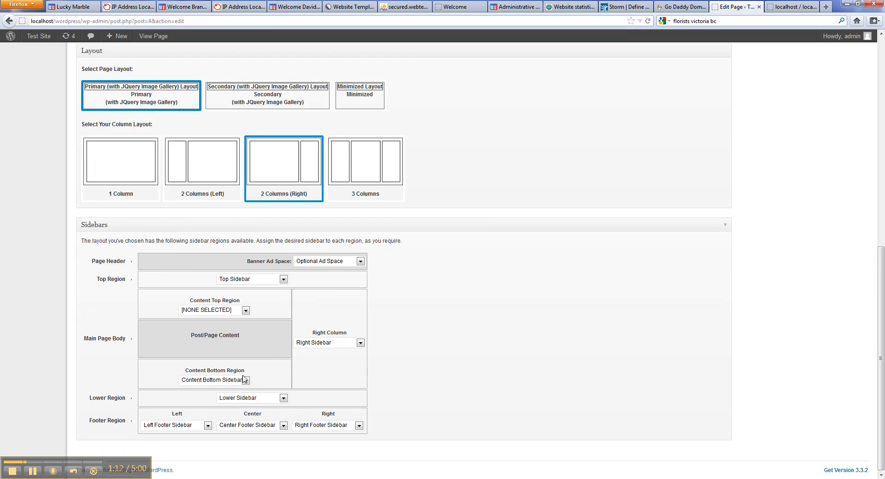
{"action": "left_click", "coordinate": [213, 380]}
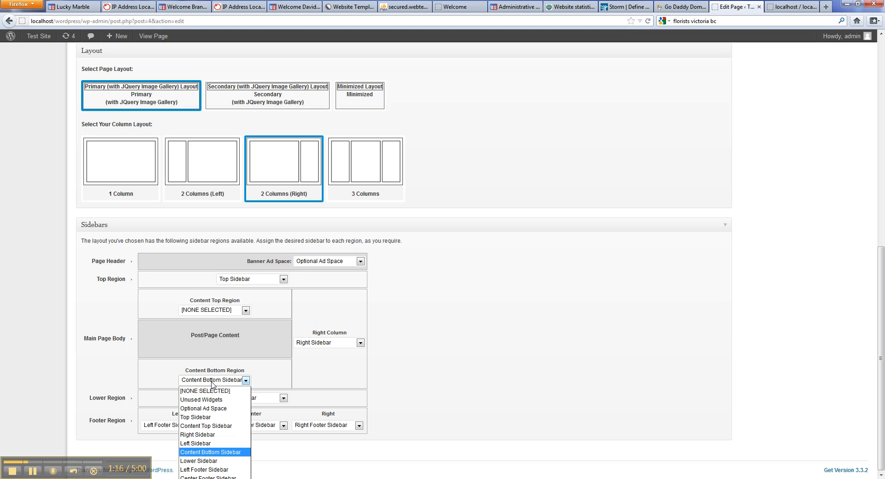
{"action": "left_click", "coordinate": [212, 384]}
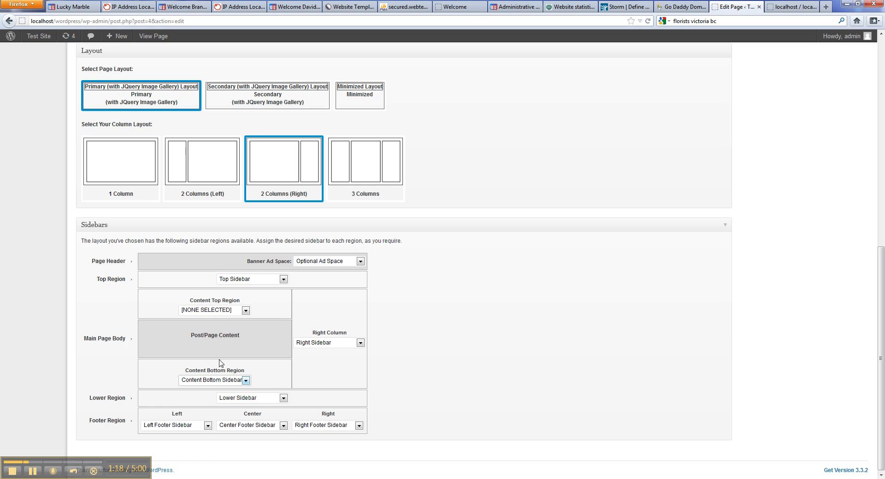
{"action": "left_click", "coordinate": [219, 380]}
{"action": "left_click", "coordinate": [219, 388]}
{"action": "left_click", "coordinate": [214, 309]}
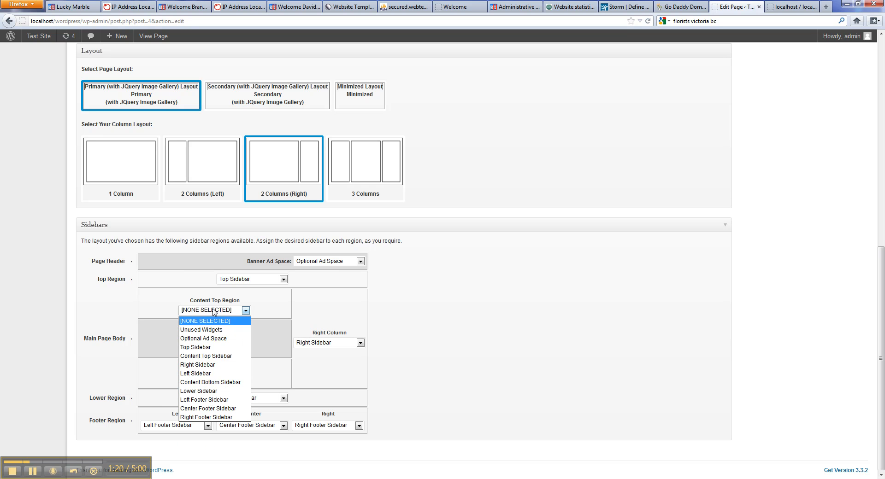
{"action": "left_click", "coordinate": [207, 356]}
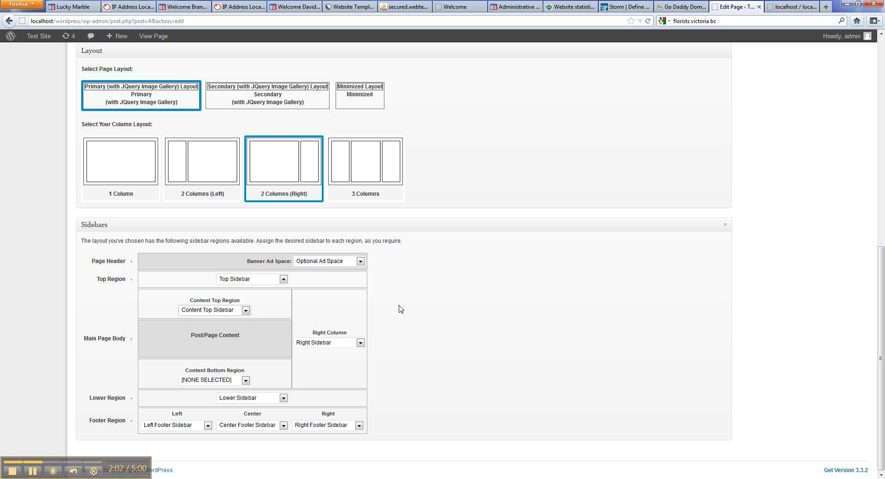
Step: Save the layout and sidebar changes by updating the Home page
{"action": "scroll", "coordinate": [521, 385], "scroll_direction": "up", "scroll_amount": 4}
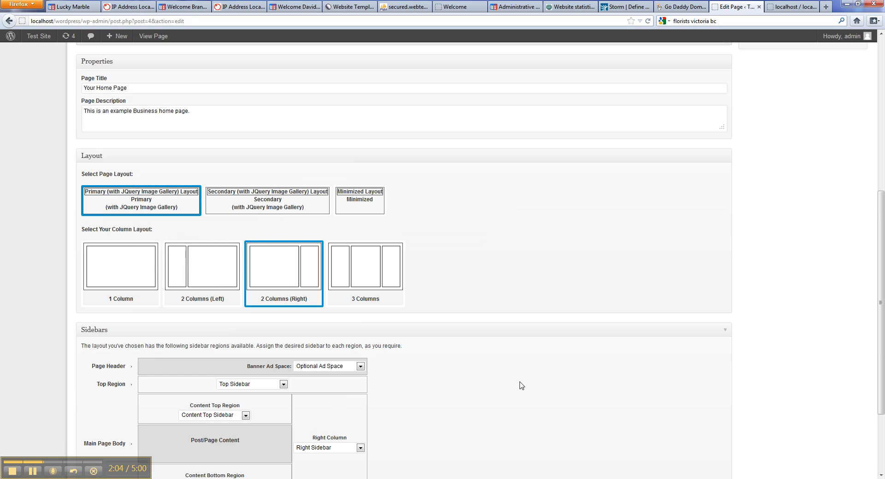
{"action": "scroll", "coordinate": [510, 387], "scroll_direction": "down", "scroll_amount": 2}
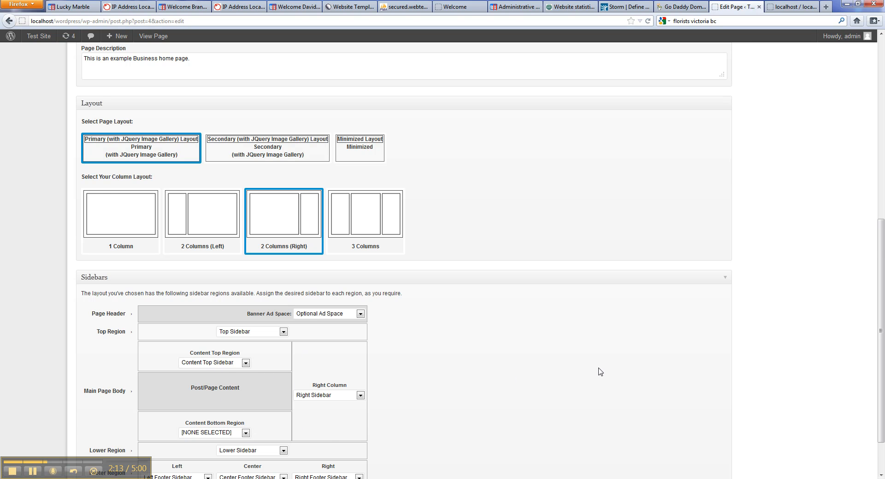
{"action": "scroll", "coordinate": [601, 373], "scroll_direction": "up", "scroll_amount": 5}
{"action": "scroll", "coordinate": [600, 372], "scroll_direction": "up", "scroll_amount": 6}
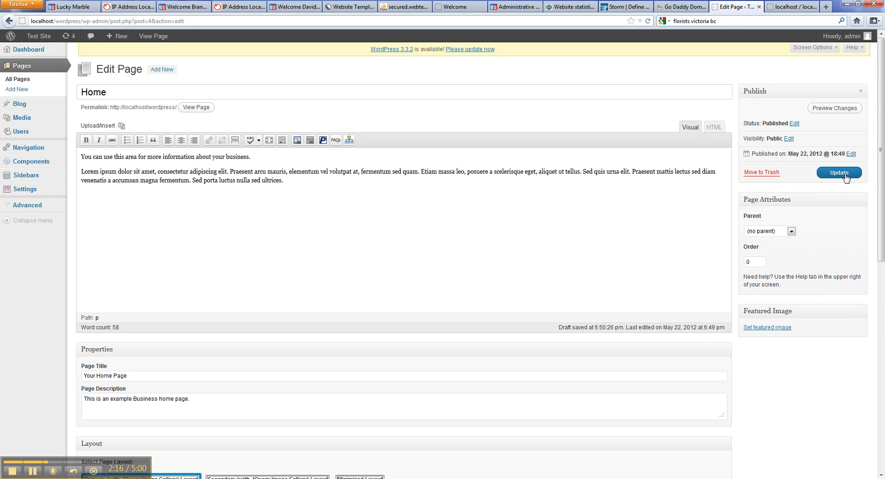
{"action": "left_click", "coordinate": [844, 174]}
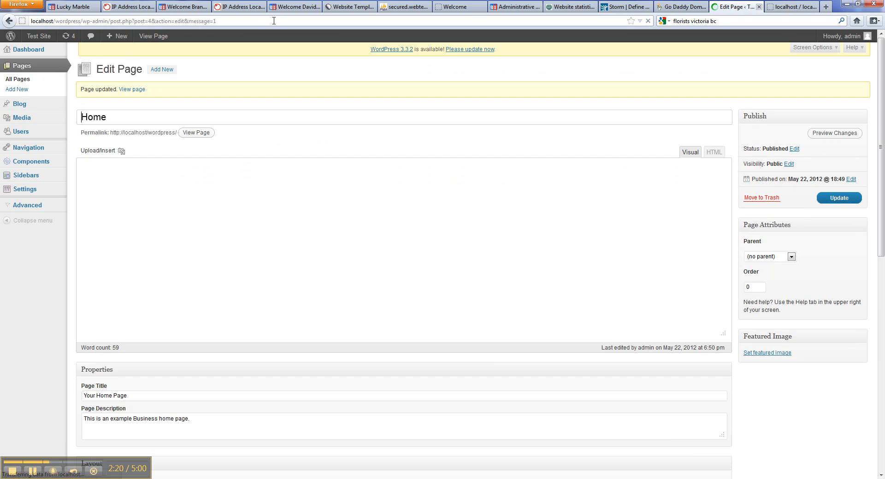
Step: Open localhost/wordpress/ in a new browser tab and examine the home page's slider, feature items, content area and right sidebar
{"action": "left_click", "coordinate": [825, 7]}
{"action": "type", "text": "localhost/wordpress/"}
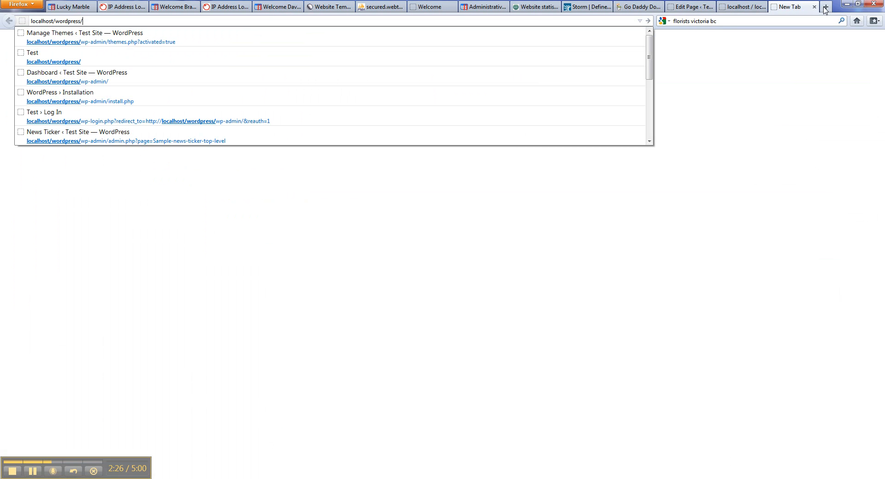
{"action": "key", "text": "Return"}
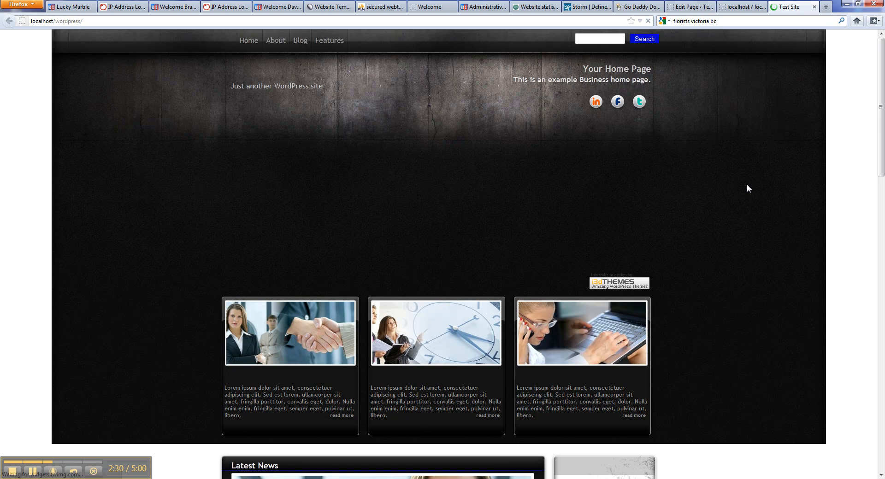
{"action": "scroll", "coordinate": [805, 253], "scroll_direction": "down", "scroll_amount": 7}
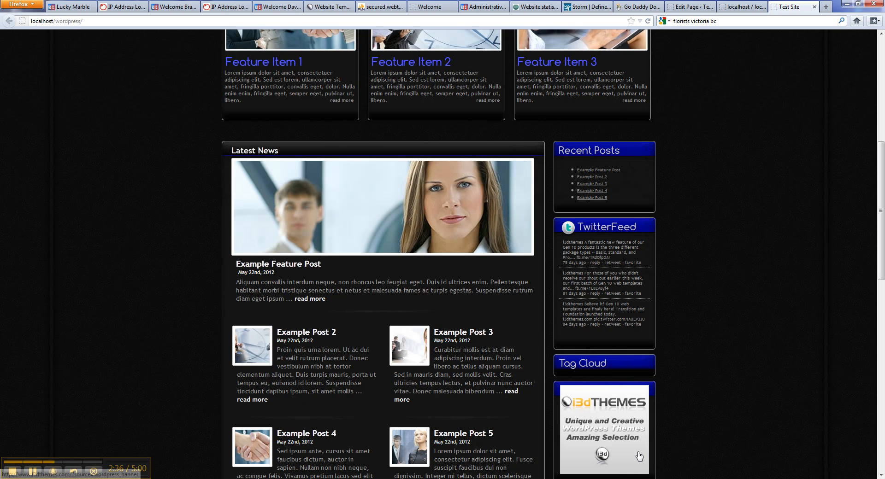
{"action": "scroll", "coordinate": [498, 438], "scroll_direction": "down", "scroll_amount": 4}
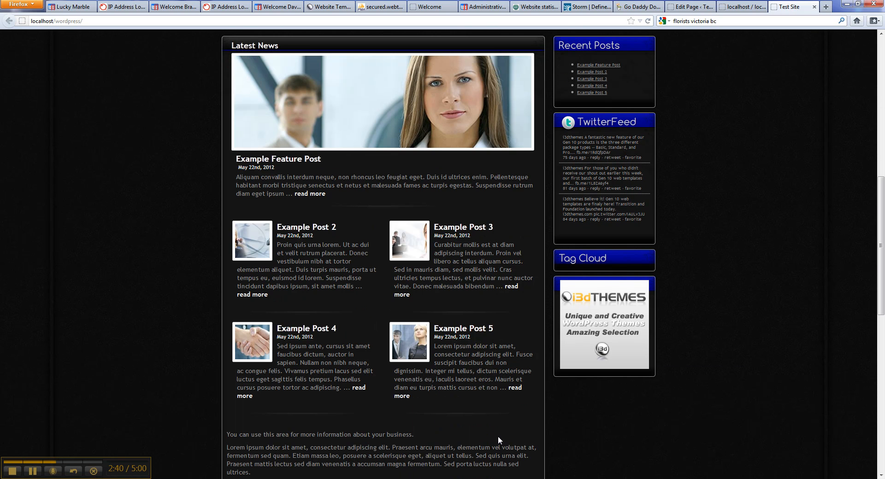
{"action": "scroll", "coordinate": [415, 314], "scroll_direction": "down", "scroll_amount": 2}
{"action": "left_click_drag", "start_coordinate": [228, 385], "coordinate": [283, 424]}
{"action": "left_click", "coordinate": [266, 419]}
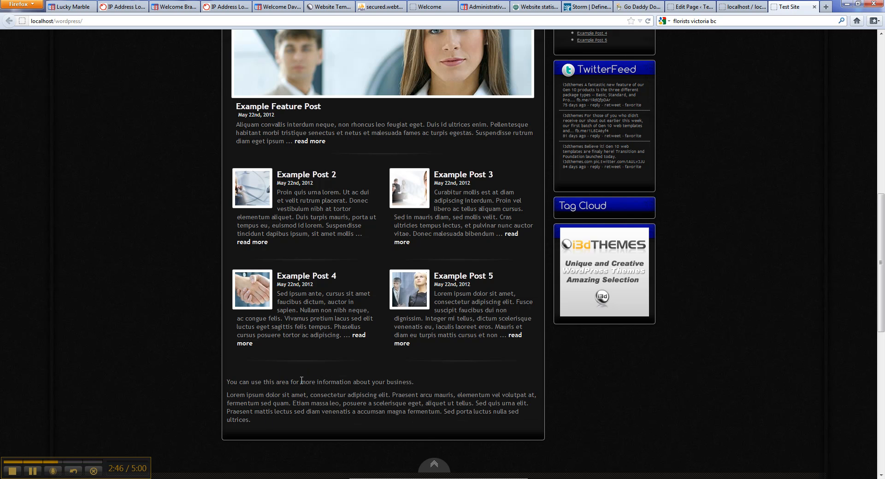
{"action": "scroll", "coordinate": [302, 380], "scroll_direction": "up", "scroll_amount": 8}
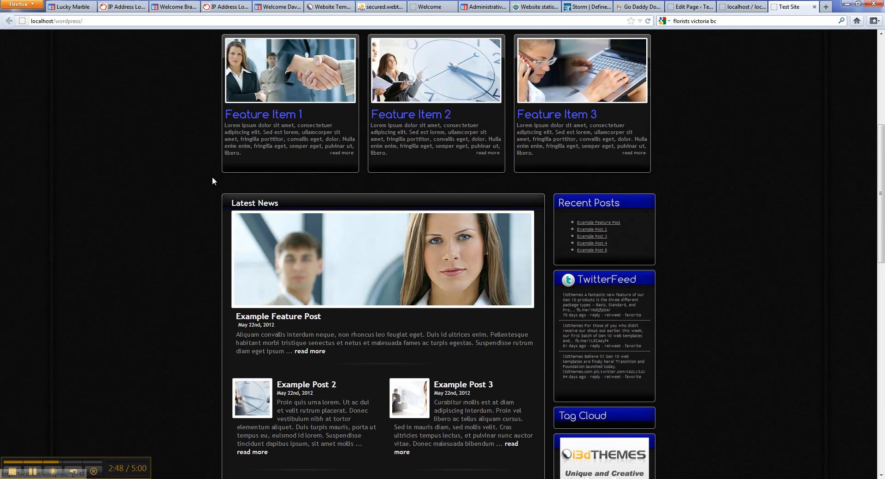
{"action": "scroll", "coordinate": [208, 176], "scroll_direction": "up", "scroll_amount": 3}
{"action": "scroll", "coordinate": [133, 203], "scroll_direction": "up", "scroll_amount": 5}
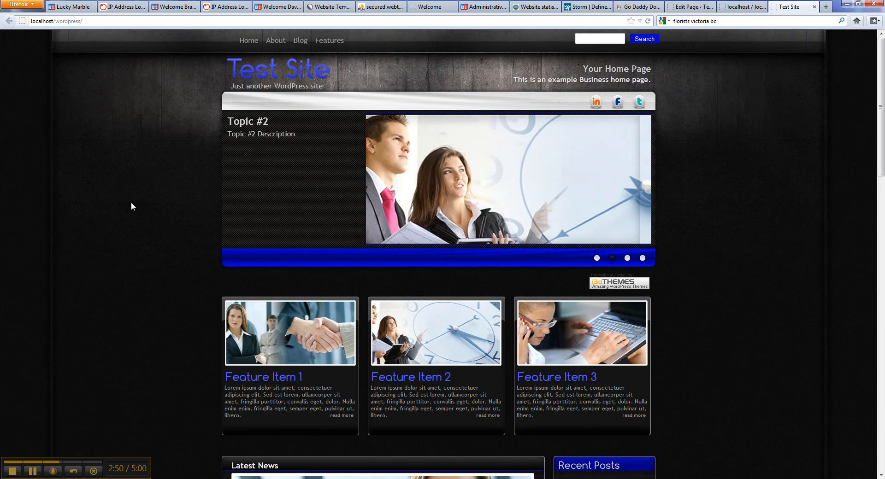
{"action": "scroll", "coordinate": [131, 201], "scroll_direction": "down", "scroll_amount": 5}
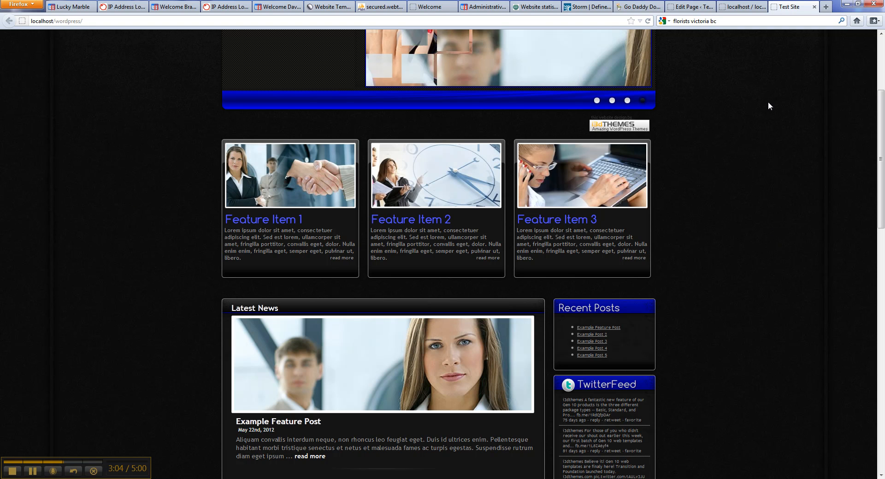
Step: Return to the WordPress admin and open the About page from the page list for editing
{"action": "left_click", "coordinate": [690, 7]}
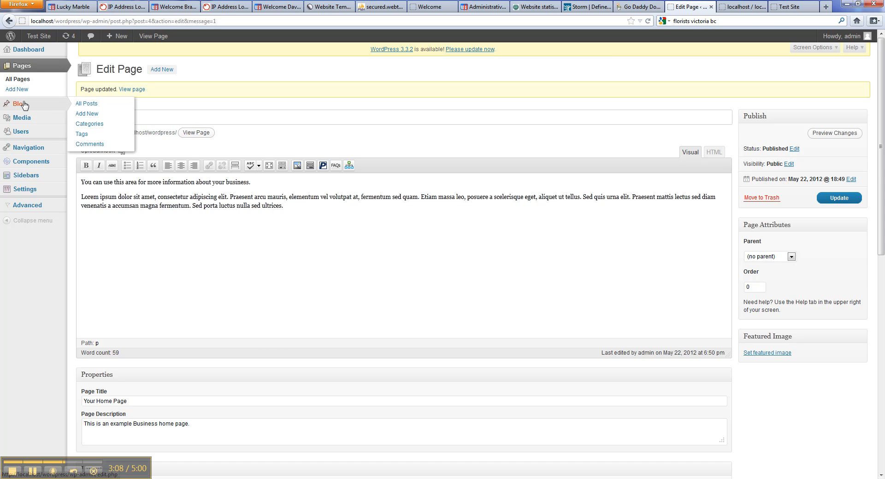
{"action": "left_click", "coordinate": [22, 82]}
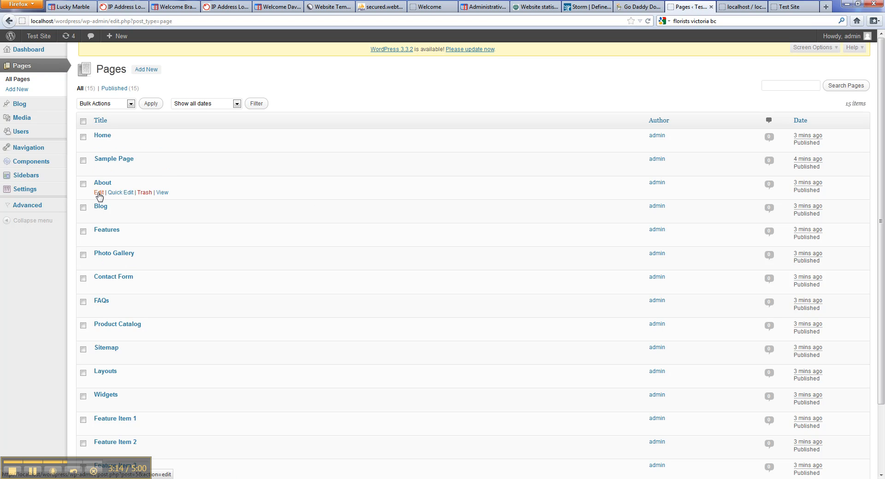
{"action": "left_click", "coordinate": [98, 193]}
Step: View the About page on the live site to check its current layout
{"action": "left_click", "coordinate": [791, 7]}
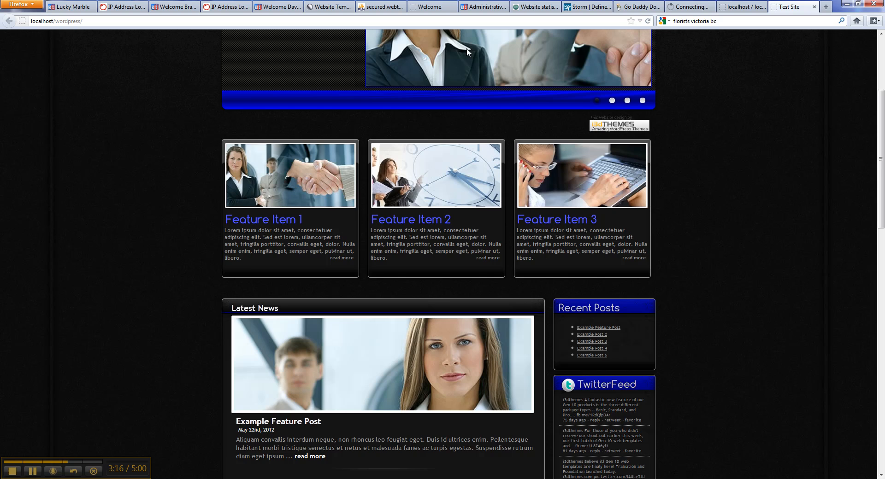
{"action": "scroll", "coordinate": [68, 314], "scroll_direction": "up", "scroll_amount": 3}
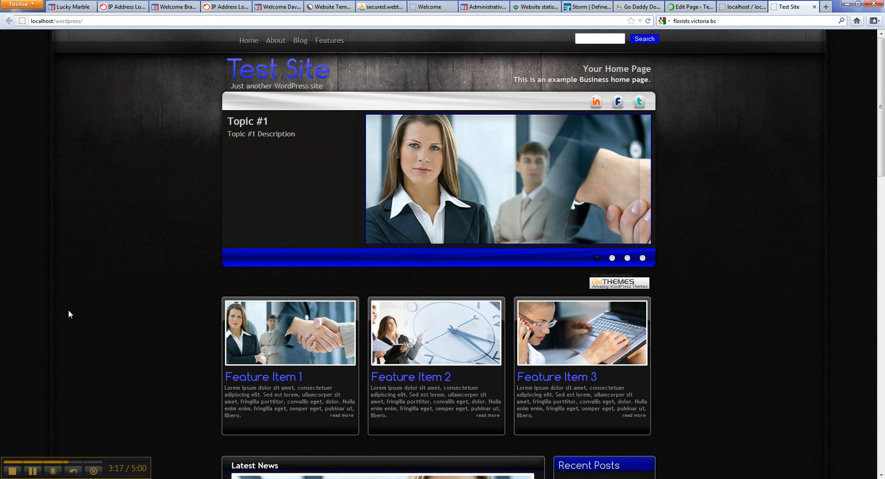
{"action": "left_click", "coordinate": [275, 41]}
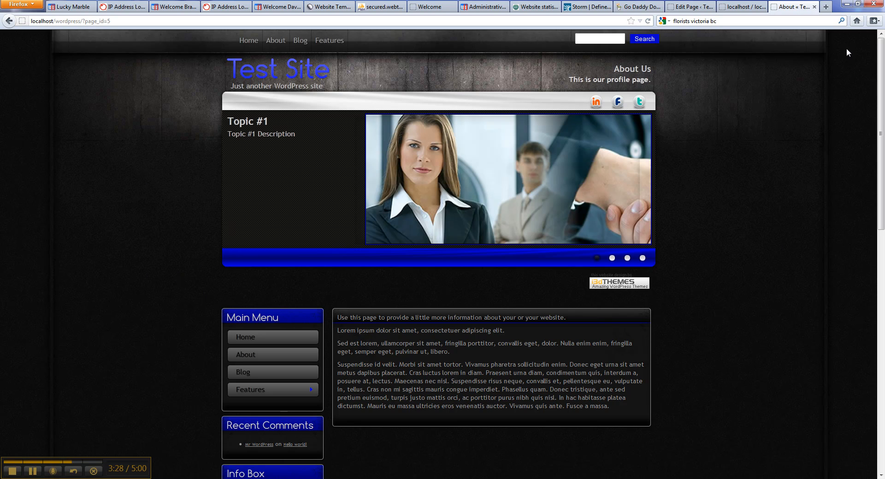
Step: In the About page editor, set the page layout to Minimized and the column layout to 2 Columns (Right)
{"action": "left_click", "coordinate": [691, 6]}
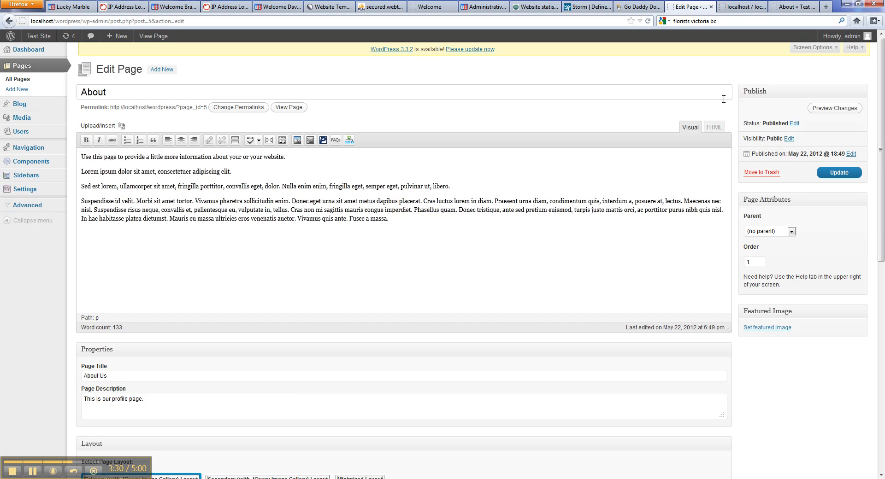
{"action": "scroll", "coordinate": [297, 340], "scroll_direction": "down", "scroll_amount": 2}
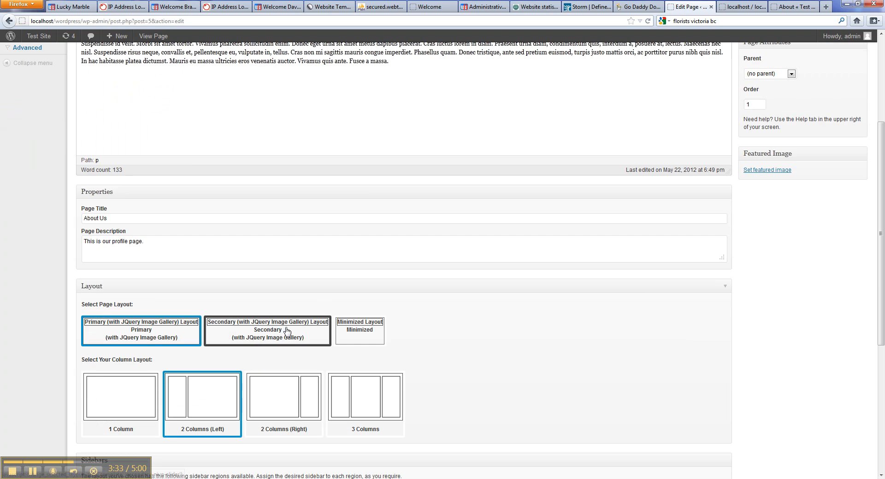
{"action": "left_click", "coordinate": [347, 333]}
{"action": "left_click", "coordinate": [307, 405]}
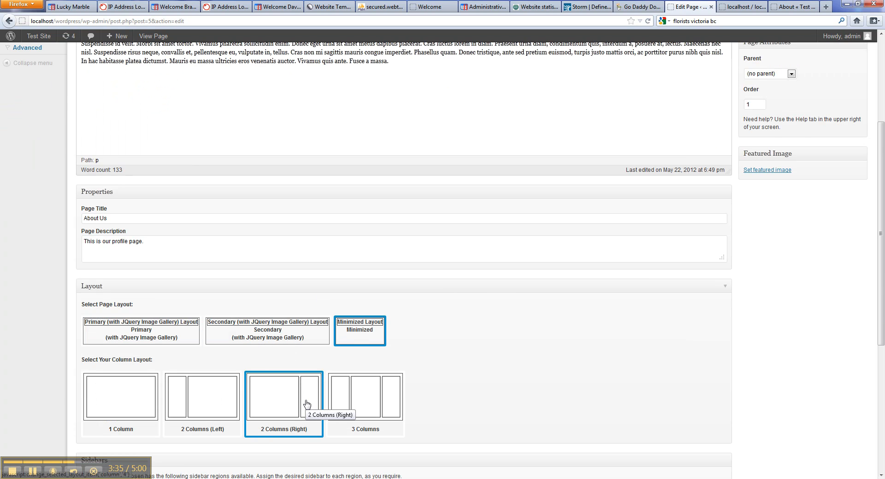
Step: Review the About page's sidebar regions and update the page to save the new layout
{"action": "scroll", "coordinate": [588, 418], "scroll_direction": "down", "scroll_amount": 5}
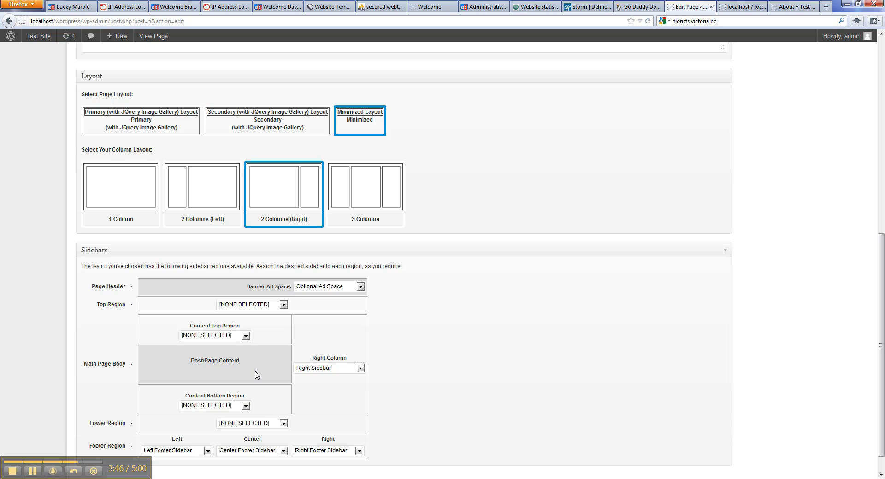
{"action": "scroll", "coordinate": [590, 346], "scroll_direction": "up", "scroll_amount": 10}
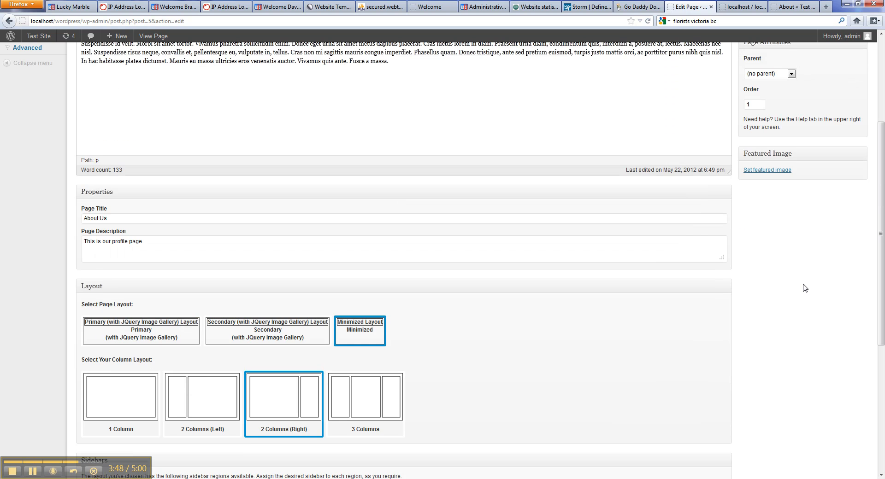
{"action": "left_click", "coordinate": [838, 172]}
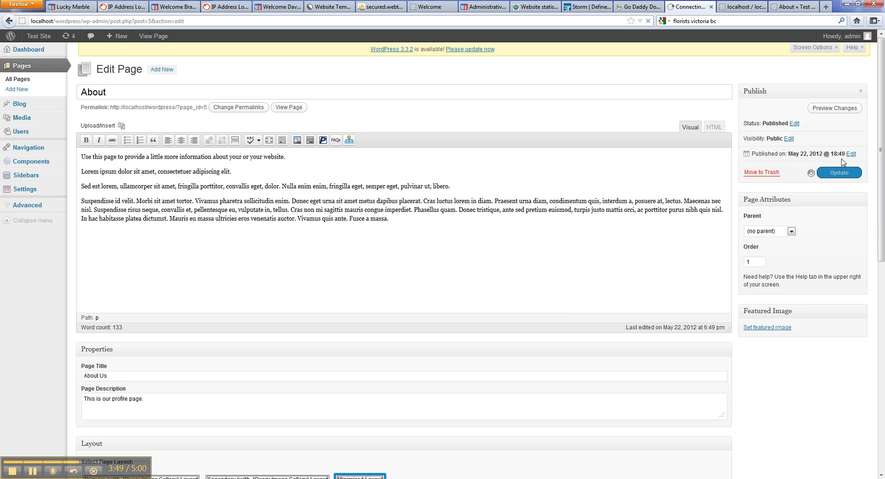
Step: Reload the About page on the live site and examine its content area and right sidebar
{"action": "left_click", "coordinate": [804, 4]}
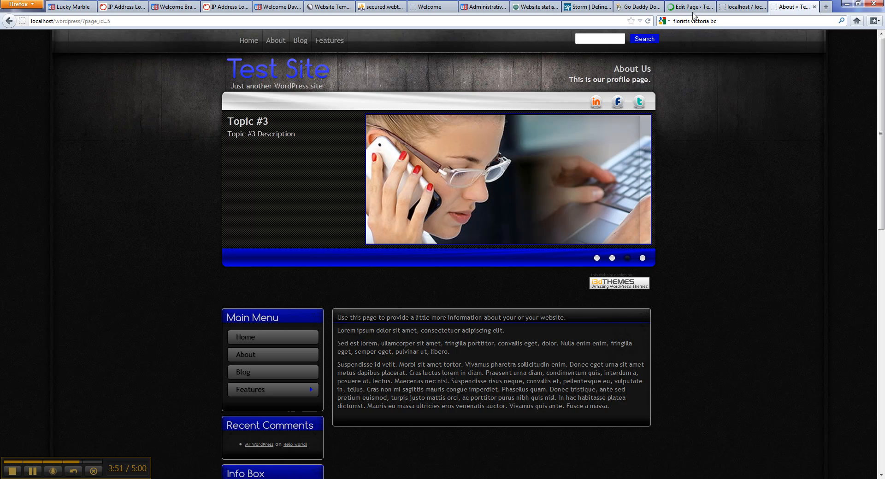
{"action": "left_click", "coordinate": [647, 21]}
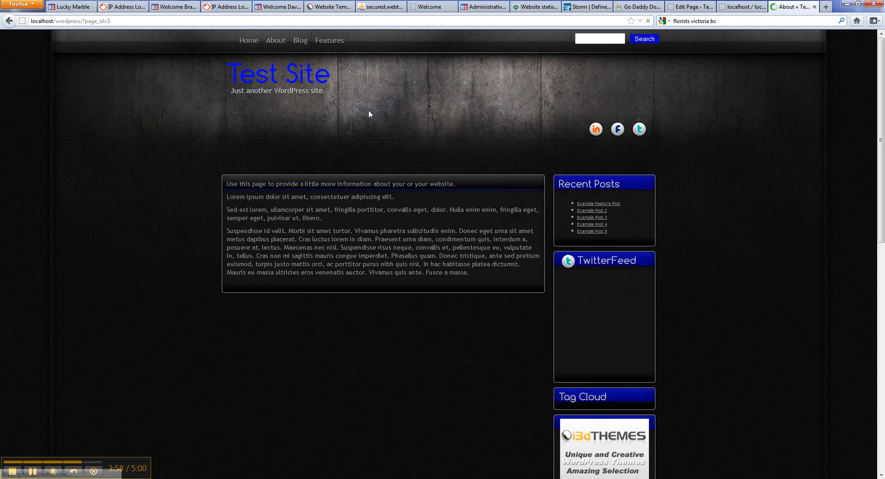
{"action": "scroll", "coordinate": [713, 358], "scroll_direction": "down", "scroll_amount": 4}
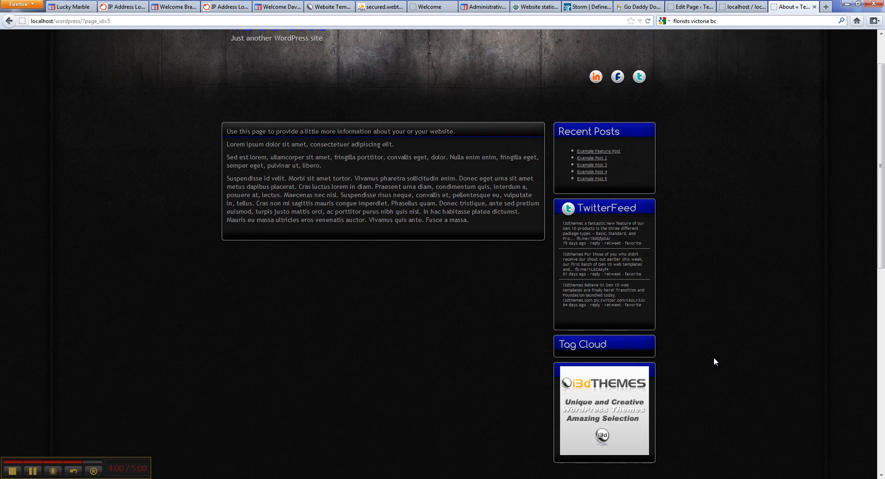
{"action": "scroll", "coordinate": [713, 357], "scroll_direction": "up", "scroll_amount": 4}
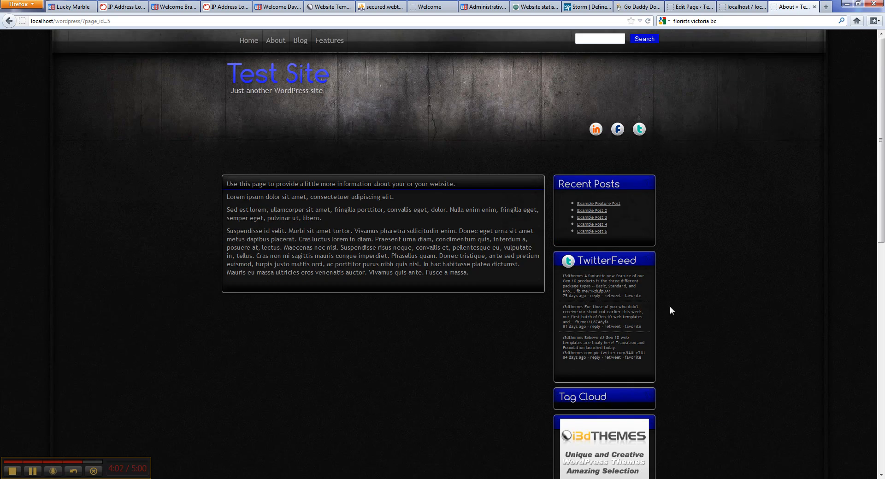